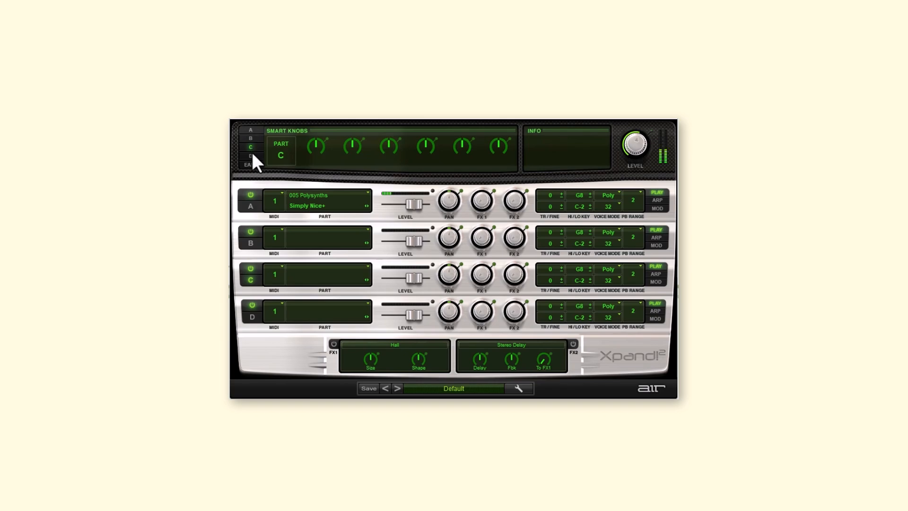
Look through the part D and Easy Smart Knob sets, and raise part A's Attack slightly.
{"action": "left_click", "coordinate": [251, 156]}
{"action": "left_click", "coordinate": [249, 164]}
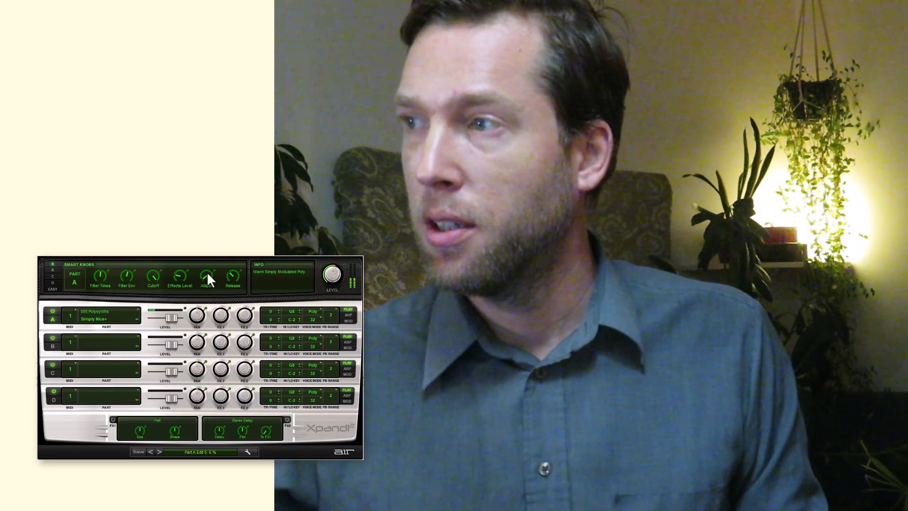
{"action": "left_click_drag", "start_coordinate": [208, 274], "coordinate": [208, 266]}
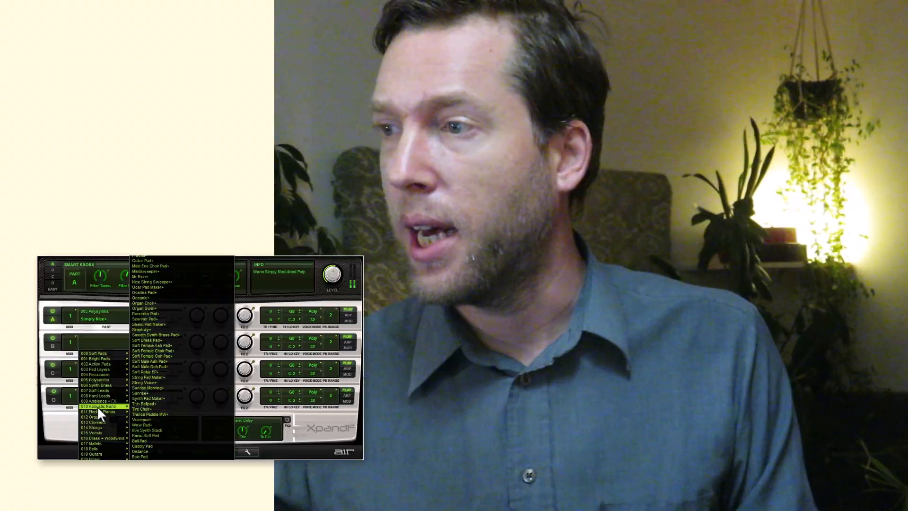
Load the FM Vibraphone+ sound from 017 Mallets into part B.
{"action": "mouse_move", "coordinate": [100, 442]}
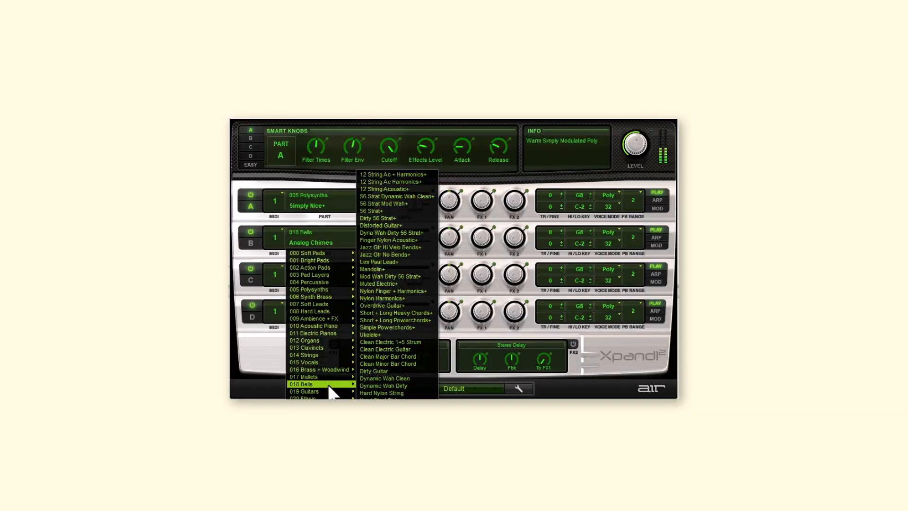
{"action": "mouse_move", "coordinate": [329, 386]}
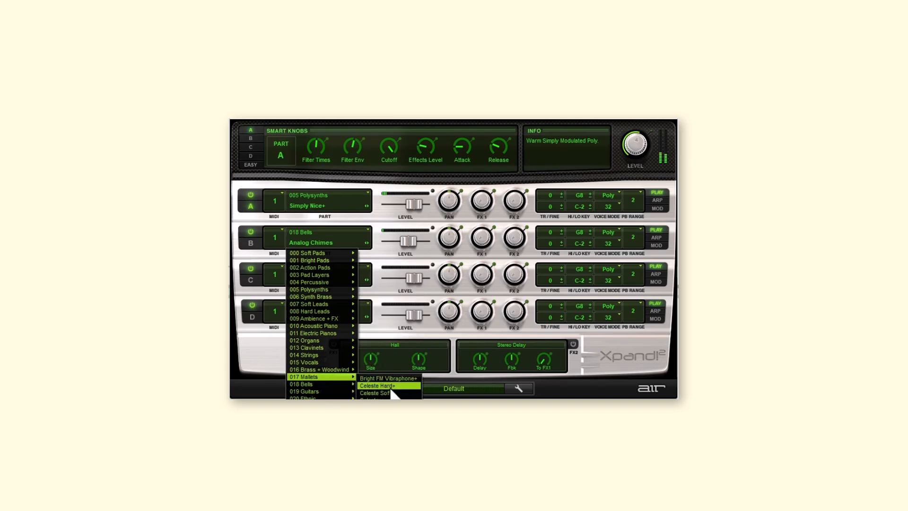
{"action": "left_click", "coordinate": [387, 379]}
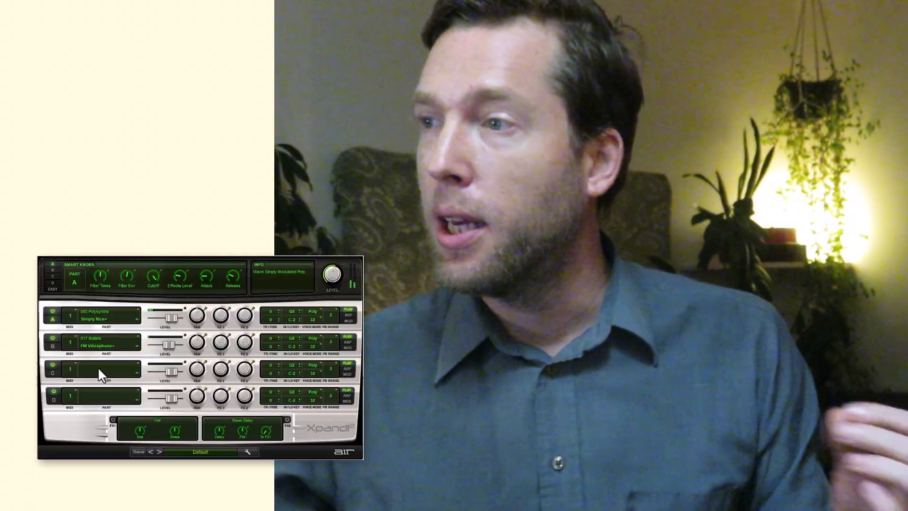
Load Fat Brass+ from 006 Synth Brass into part C and raise the part's level.
{"action": "left_click", "coordinate": [98, 367]}
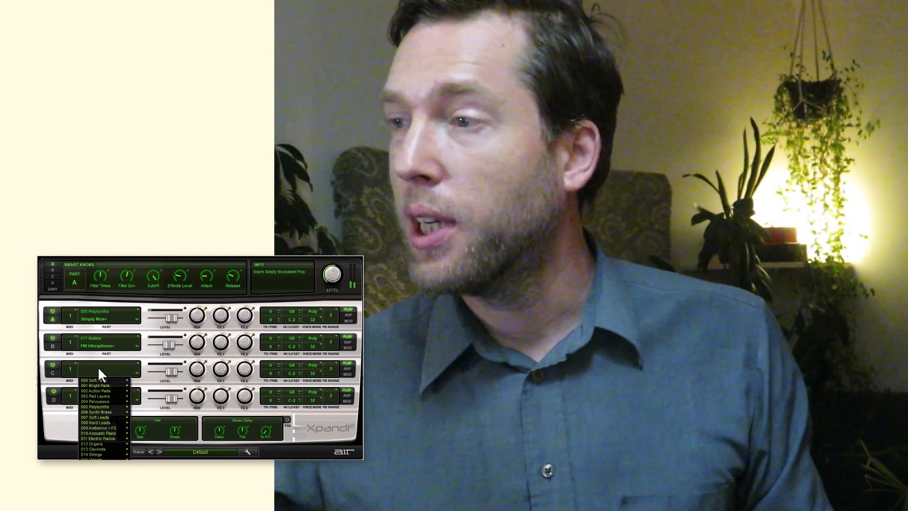
{"action": "mouse_move", "coordinate": [104, 413]}
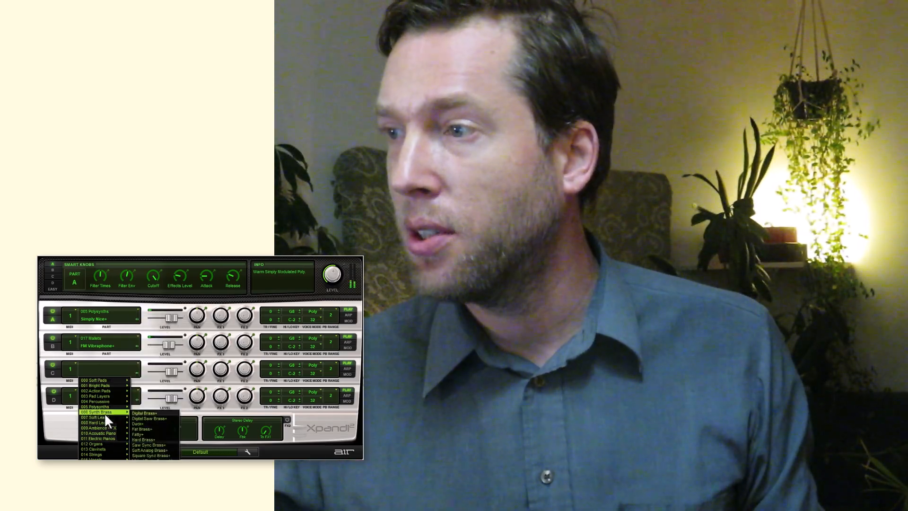
{"action": "left_click", "coordinate": [156, 428]}
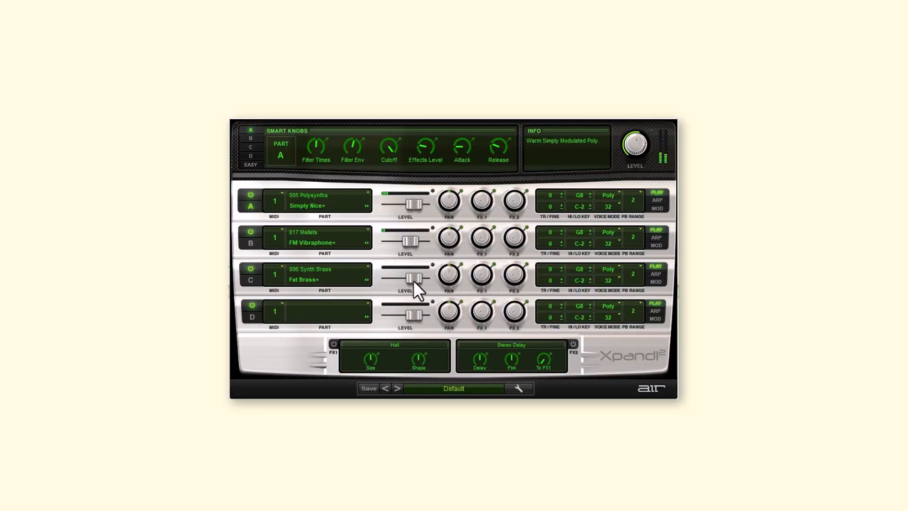
{"action": "left_click_drag", "start_coordinate": [171, 373], "coordinate": [167, 373]}
{"action": "left_click_drag", "start_coordinate": [410, 280], "coordinate": [439, 279]}
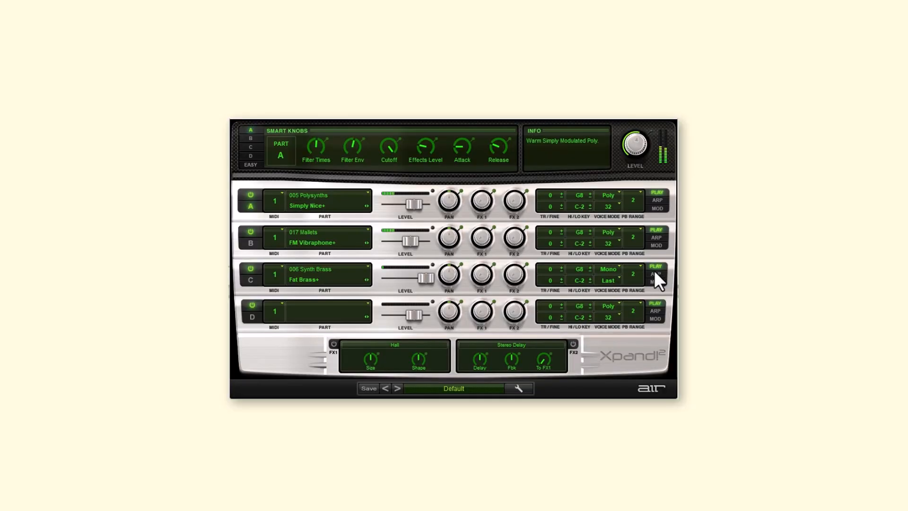
Turn on part C's arpeggiator, set its mode to Up 2, and return to the play settings.
{"action": "left_click", "coordinate": [655, 274]}
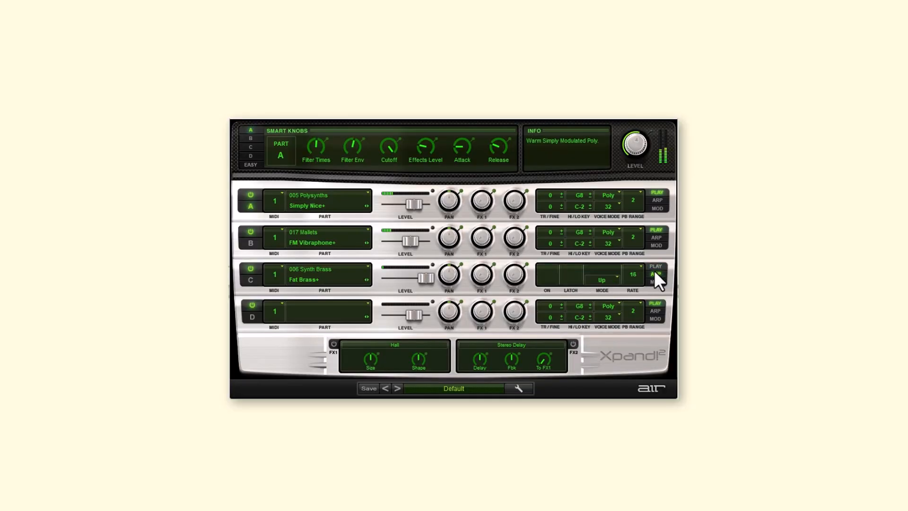
{"action": "left_click", "coordinate": [549, 273]}
{"action": "left_click", "coordinate": [603, 279]}
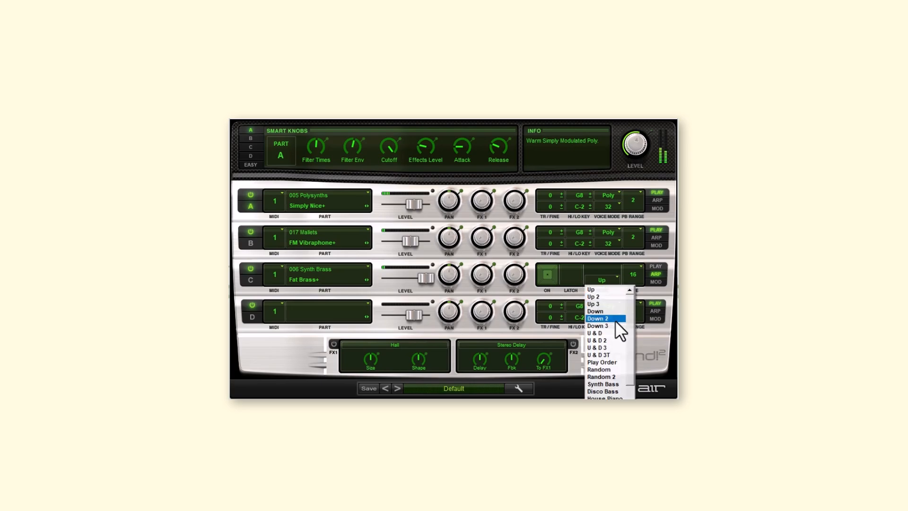
{"action": "left_click", "coordinate": [606, 298]}
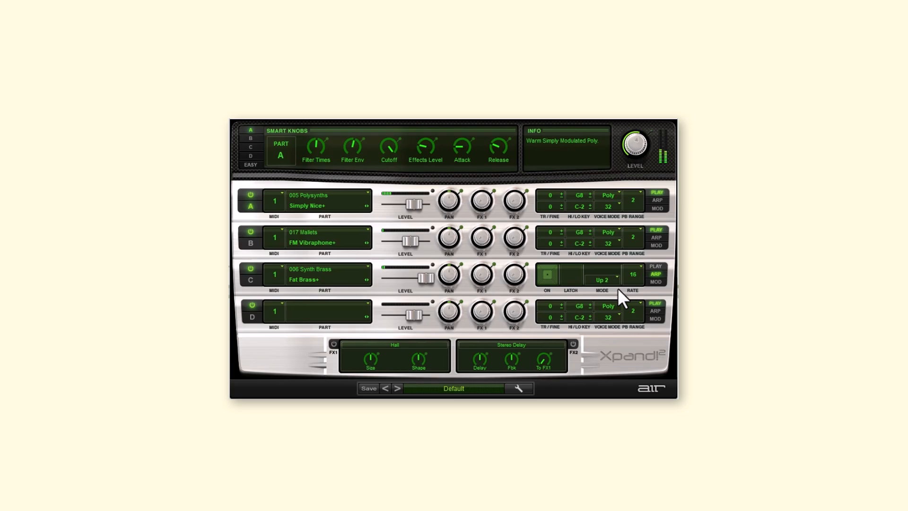
{"action": "left_click", "coordinate": [654, 266]}
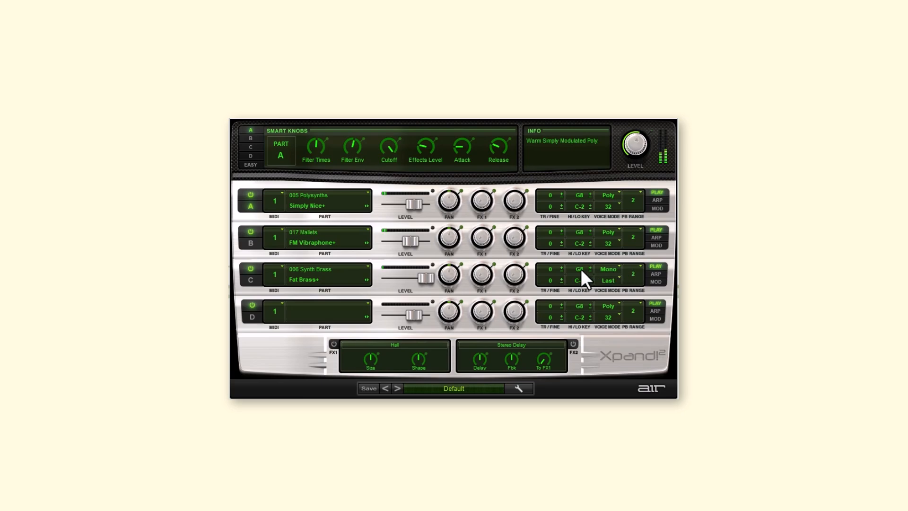
Check the rate in part C's arpeggiator settings and return to its play settings.
{"action": "left_click", "coordinate": [655, 275]}
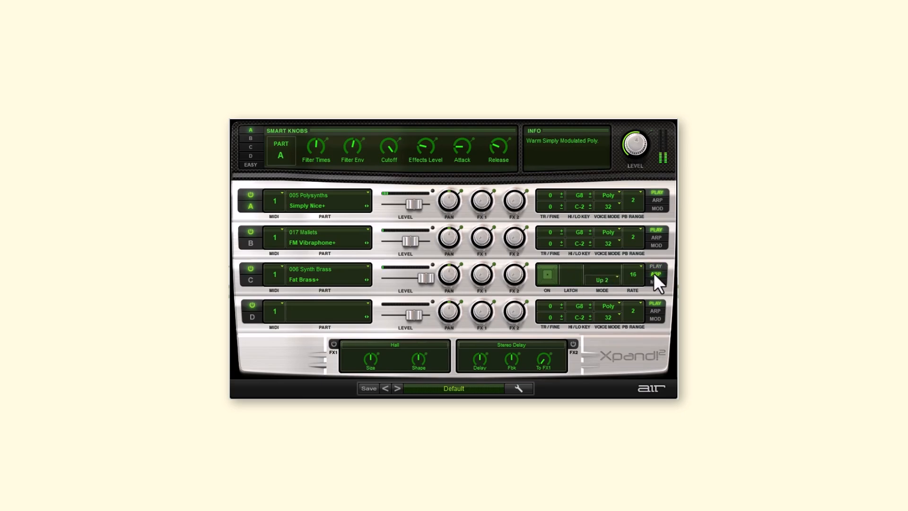
{"action": "left_click", "coordinate": [634, 274]}
{"action": "left_click", "coordinate": [656, 267]}
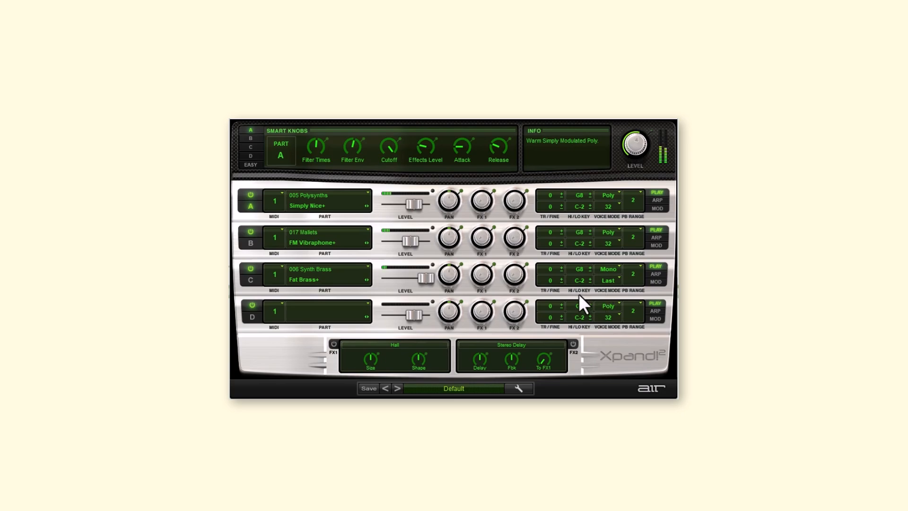
Lower part C's level and set part B's FX2 send to +6.0 dB.
{"action": "left_click_drag", "start_coordinate": [424, 275], "coordinate": [416, 276]}
{"action": "left_click", "coordinate": [513, 236]}
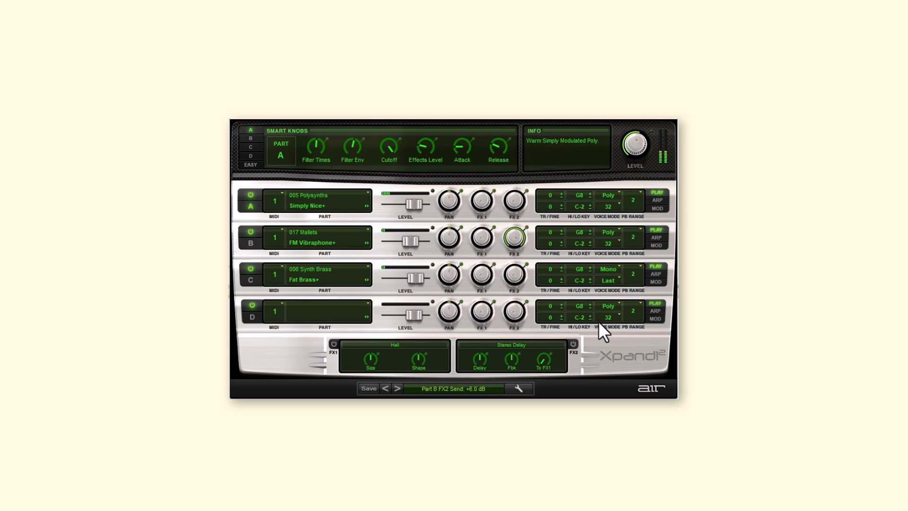
Turn on both effects and set the Stereo Delay's To FX1 amount to 44 %.
{"action": "left_click", "coordinate": [572, 344]}
{"action": "left_click", "coordinate": [333, 344]}
{"action": "left_click_drag", "start_coordinate": [546, 356], "coordinate": [544, 338]}
{"action": "left_click_drag", "start_coordinate": [545, 354], "coordinate": [547, 350]}
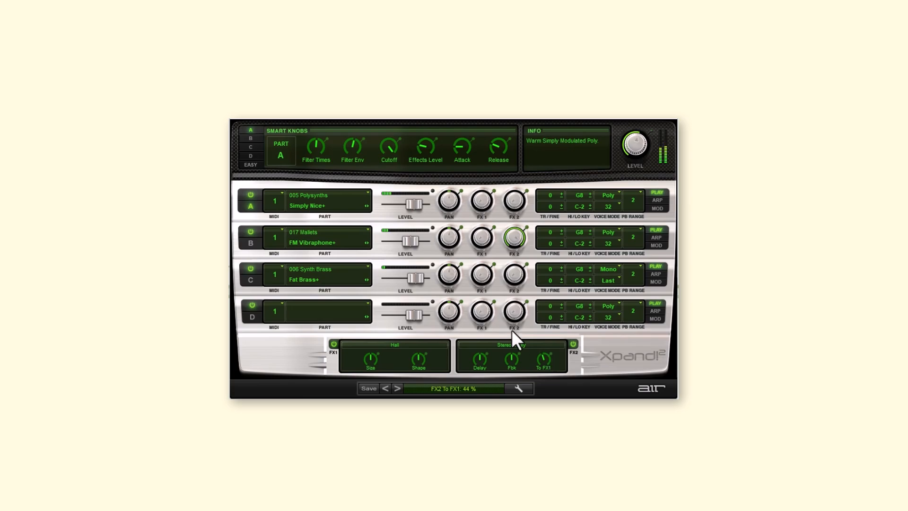
With parts A and C temporarily switched off, lower the Stereo Delay's feedback and raise its To FX1 amount.
{"action": "left_click", "coordinate": [250, 268]}
{"action": "left_click", "coordinate": [249, 194]}
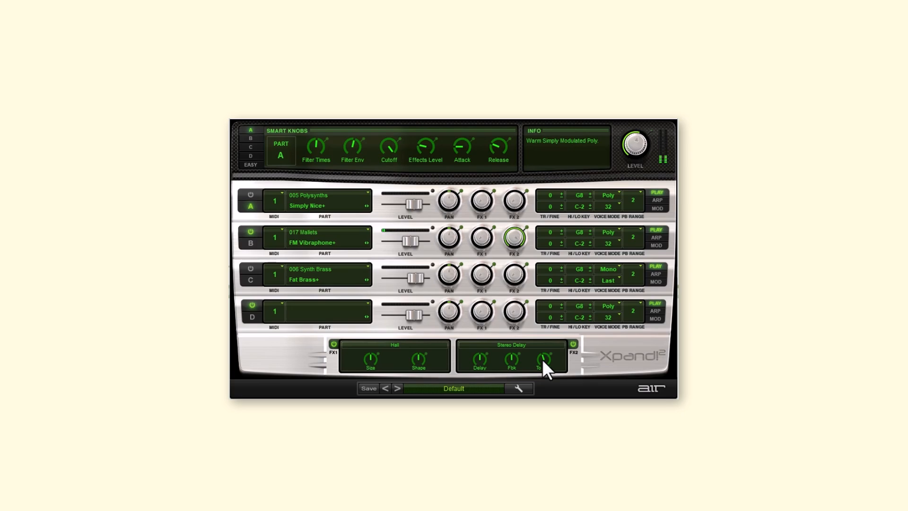
{"action": "mouse_move", "coordinate": [542, 358]}
{"action": "mouse_move", "coordinate": [511, 359]}
{"action": "left_click_drag", "start_coordinate": [547, 359], "coordinate": [549, 354]}
{"action": "left_click", "coordinate": [251, 194]}
Show the Smart Knobs for part D and part C, and raise part C's Chorus Mix slightly.
{"action": "left_click", "coordinate": [251, 155]}
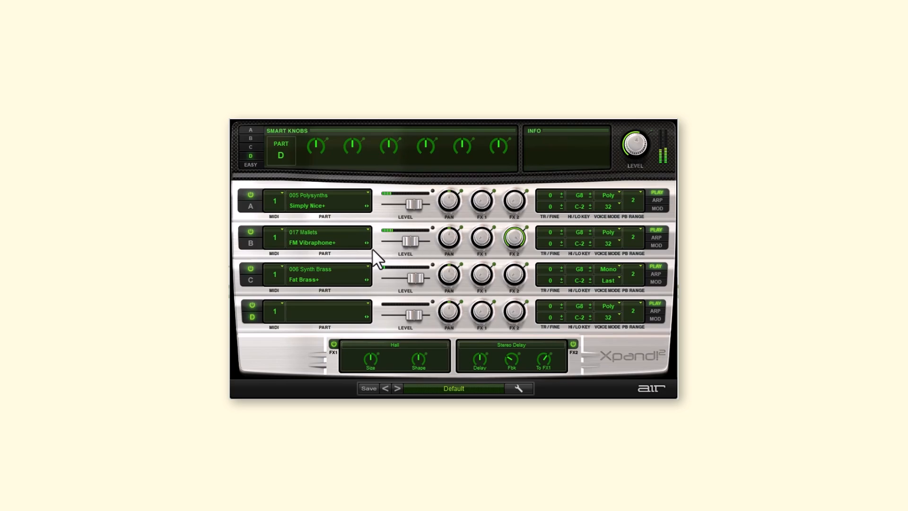
{"action": "left_click", "coordinate": [250, 147]}
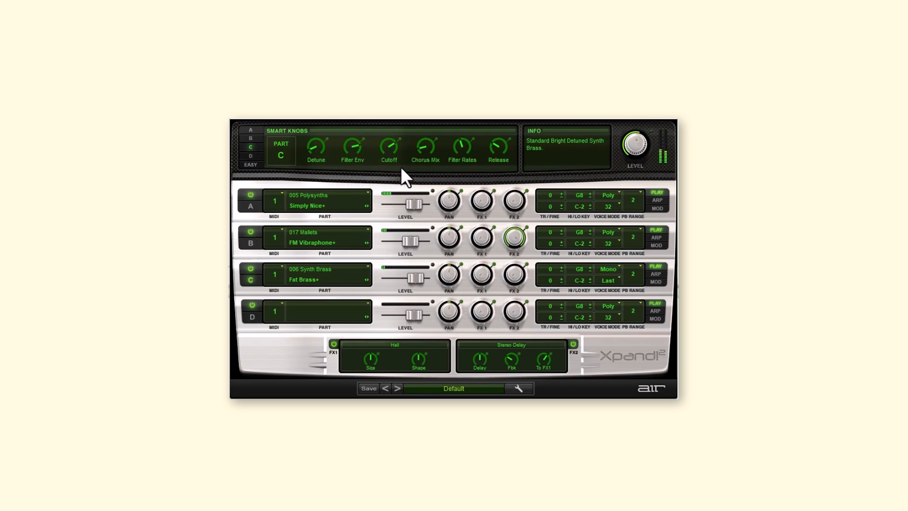
{"action": "left_click_drag", "start_coordinate": [424, 146], "coordinate": [426, 135]}
Load Big Soft Strings+ from 014 Strings into part D and lower the part's level slightly.
{"action": "left_click", "coordinate": [322, 313]}
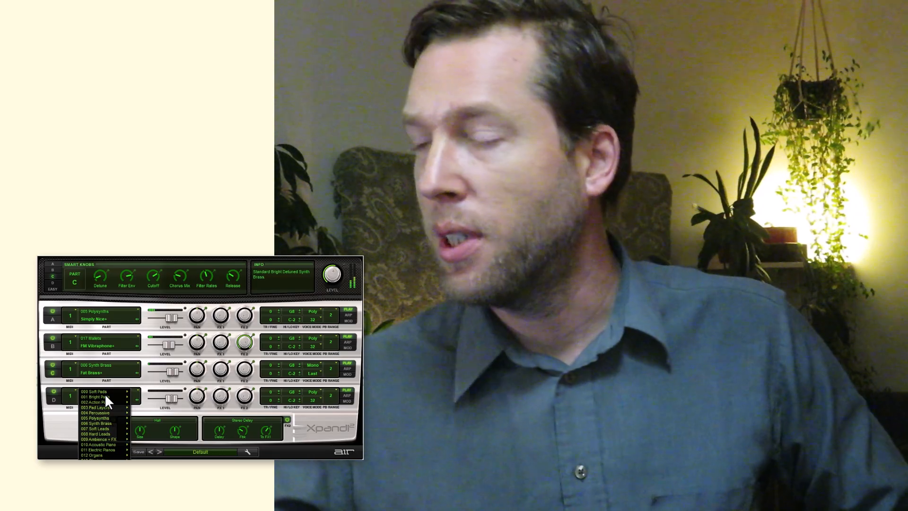
{"action": "mouse_move", "coordinate": [109, 451]}
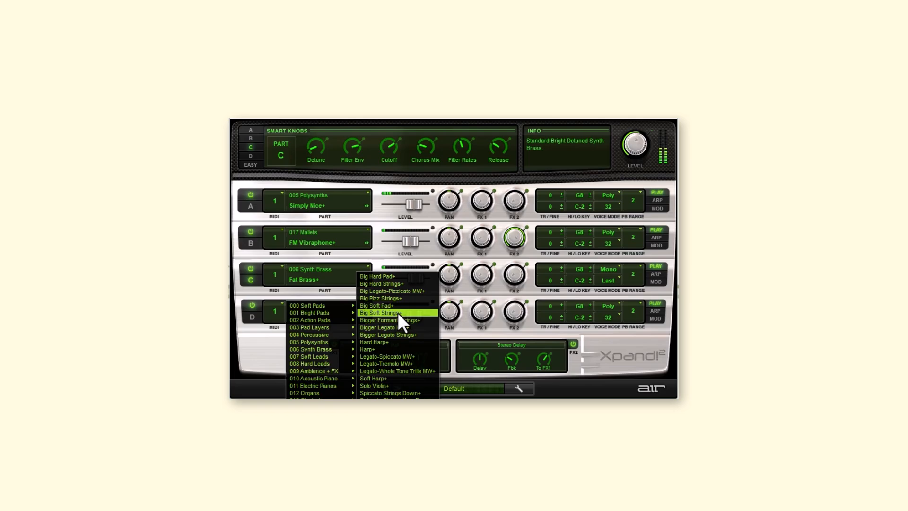
{"action": "left_click", "coordinate": [160, 396]}
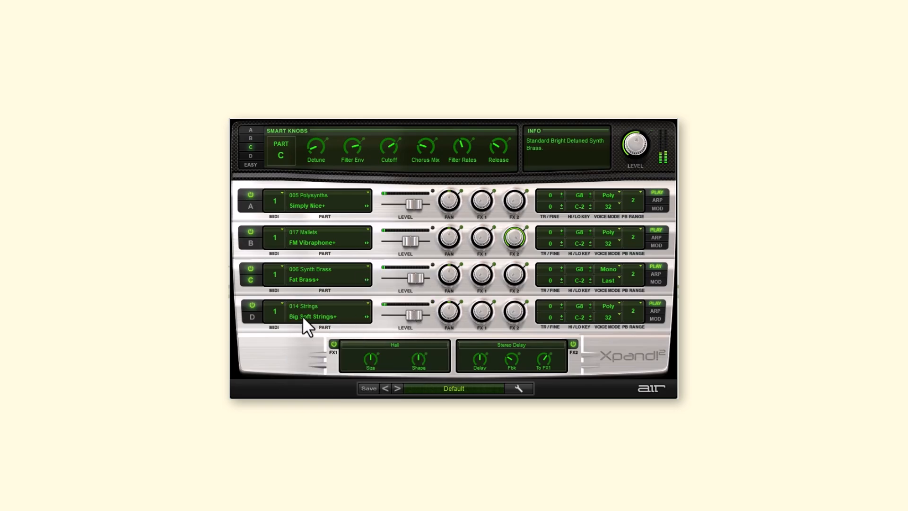
{"action": "left_click_drag", "start_coordinate": [416, 315], "coordinate": [413, 316]}
Transpose part D by +12 and reduce its level further.
{"action": "left_click", "coordinate": [549, 305]}
{"action": "mouse_move", "coordinate": [549, 305]}
{"action": "left_mouse_down"}
{"action": "mouse_move", "coordinate": [551, 285]}
{"action": "mouse_move", "coordinate": [563, 301]}
{"action": "left_mouse_up"}
{"action": "left_click_drag", "start_coordinate": [409, 316], "coordinate": [400, 316]}
Set part D's FX1 send to -19.2 dB and fine-tune its level.
{"action": "left_click_drag", "start_coordinate": [481, 310], "coordinate": [481, 285]}
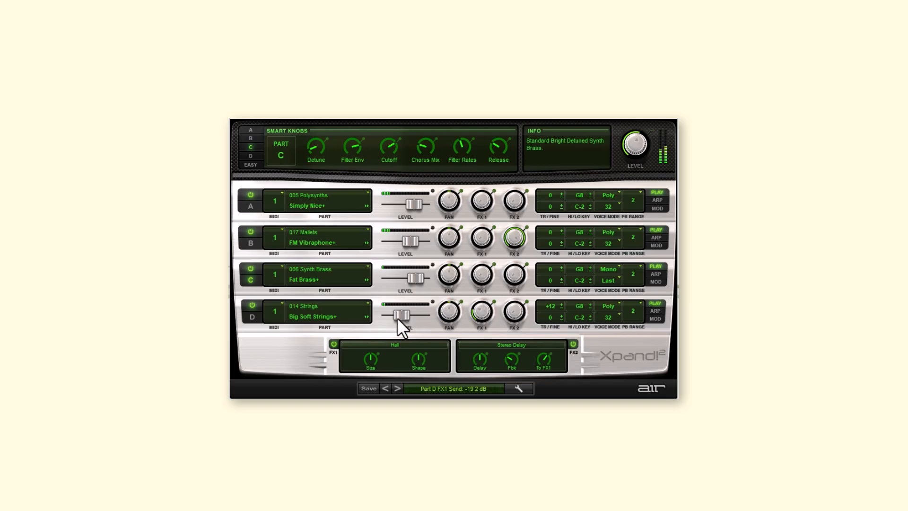
{"action": "left_click_drag", "start_coordinate": [397, 317], "coordinate": [401, 318]}
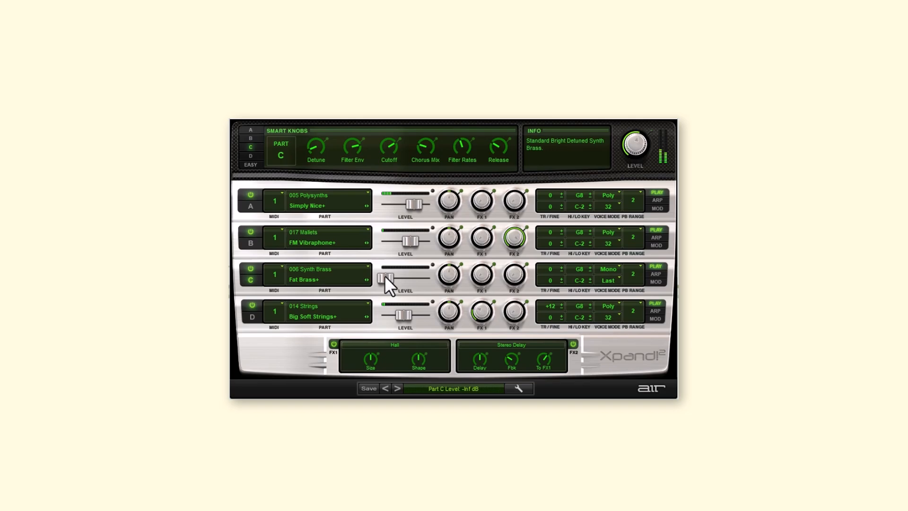
Raise part C's level, and isolate part A by switching off parts B, C and D with A's Smart Knobs shown.
{"action": "left_click_drag", "start_coordinate": [384, 275], "coordinate": [423, 276]}
{"action": "left_click", "coordinate": [249, 231]}
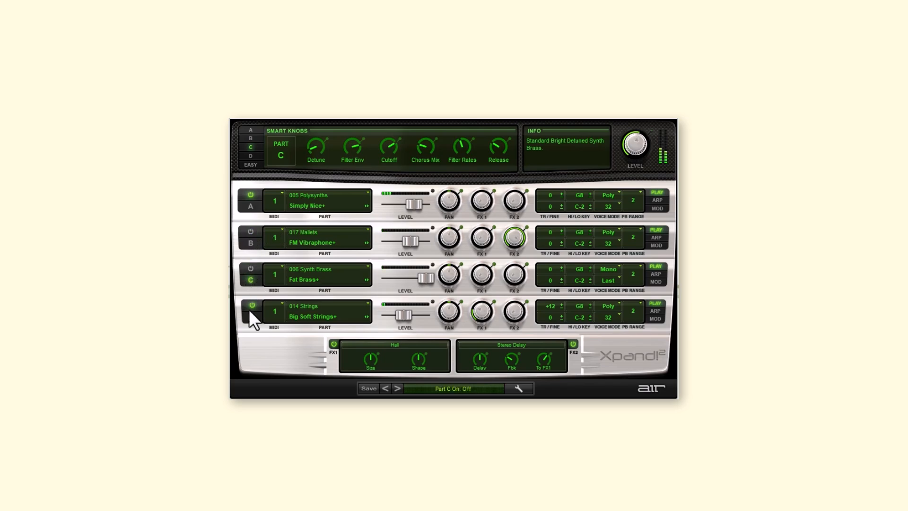
{"action": "left_click", "coordinate": [249, 129]}
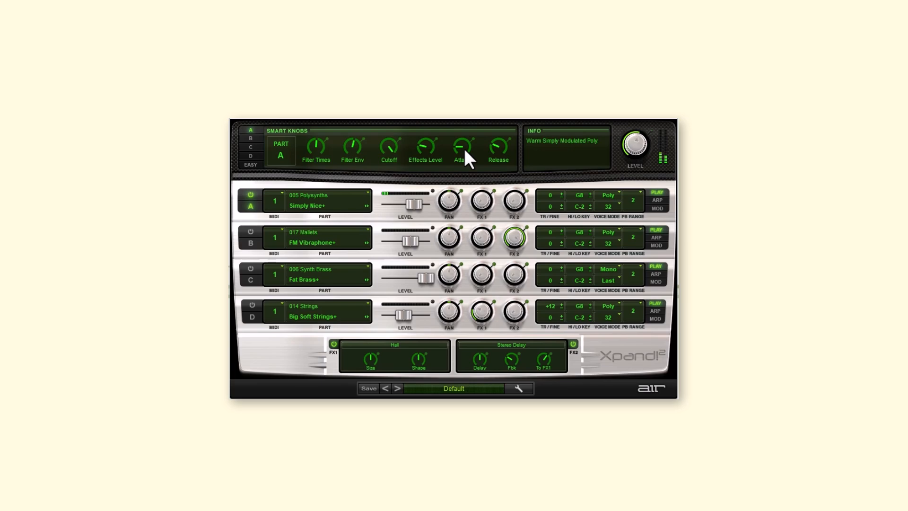
Switch part B back on, raise its Cutoff, lower its Resonance and reduce its level slightly.
{"action": "left_click", "coordinate": [251, 231]}
{"action": "left_click", "coordinate": [250, 137]}
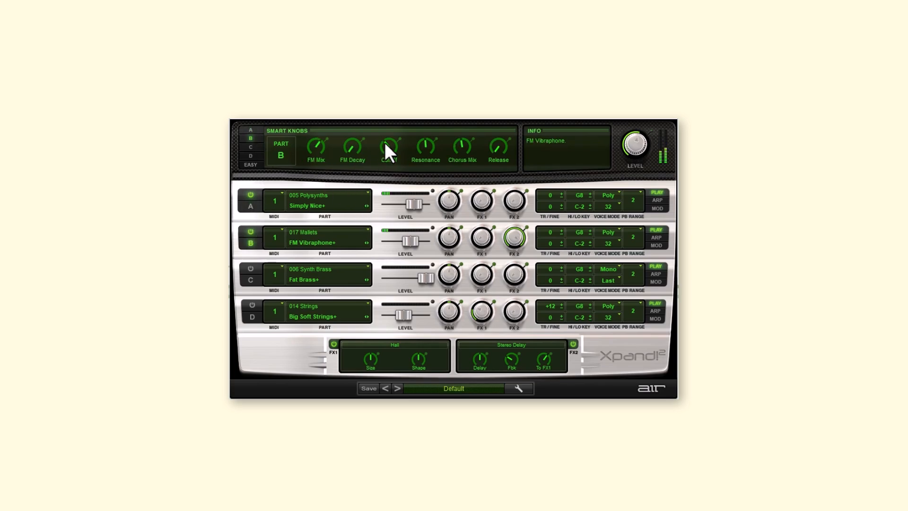
{"action": "left_click_drag", "start_coordinate": [384, 143], "coordinate": [421, 152]}
{"action": "left_click_drag", "start_coordinate": [410, 244], "coordinate": [407, 244]}
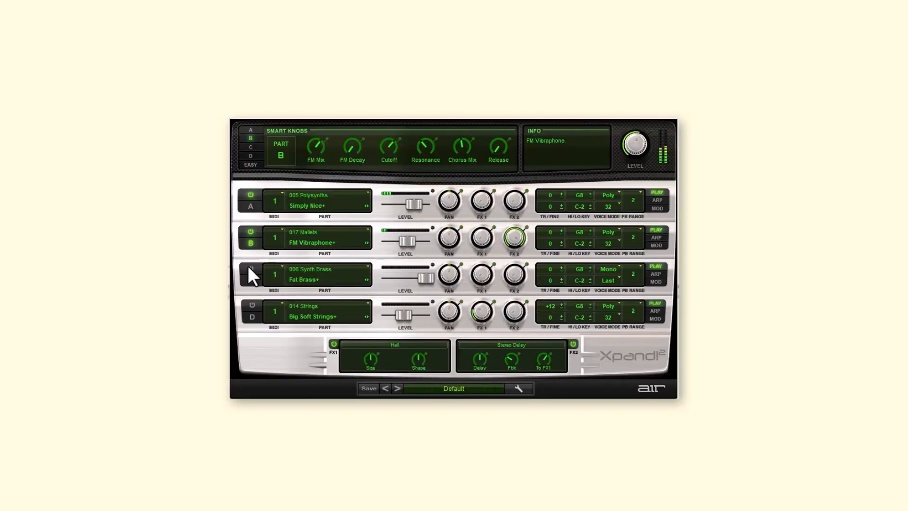
Switch part C back on and lower its level.
{"action": "left_click", "coordinate": [248, 267]}
{"action": "left_click", "coordinate": [424, 281]}
{"action": "left_click_drag", "start_coordinate": [421, 280], "coordinate": [416, 280]}
Check part C's modulation and arpeggiator settings, return to its play settings, and fine-tune its level.
{"action": "left_click", "coordinate": [654, 281]}
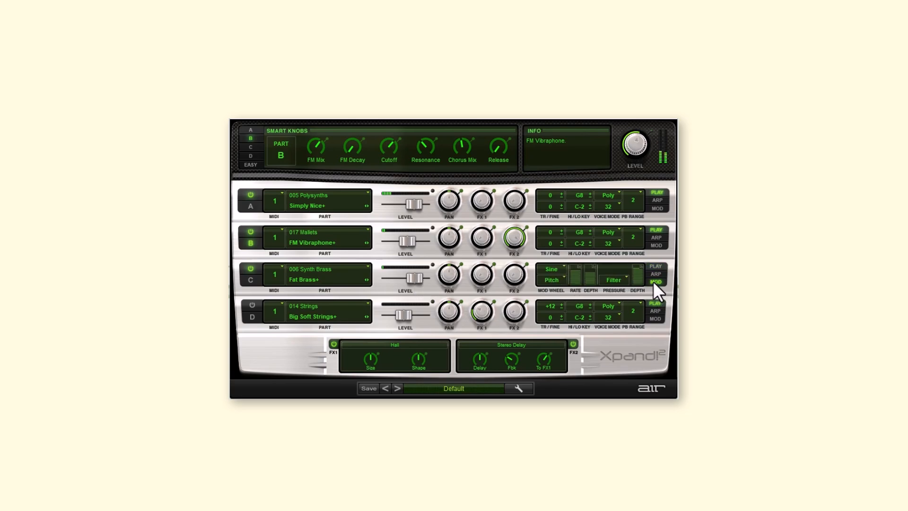
{"action": "left_click", "coordinate": [655, 273]}
{"action": "left_click", "coordinate": [653, 266]}
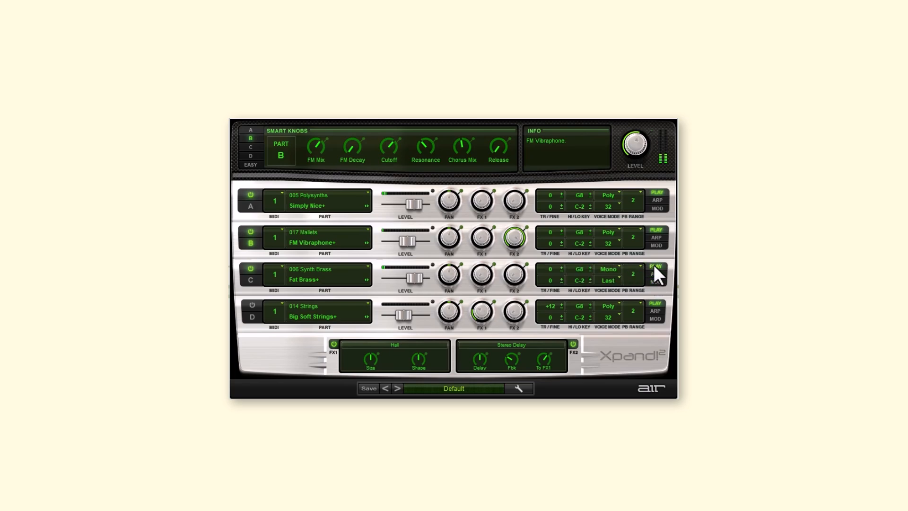
{"action": "left_click_drag", "start_coordinate": [411, 279], "coordinate": [414, 280]}
Switch part D back on and raise its level slightly.
{"action": "left_click", "coordinate": [252, 304]}
{"action": "left_click", "coordinate": [404, 314]}
{"action": "left_click_drag", "start_coordinate": [407, 314], "coordinate": [410, 314]}
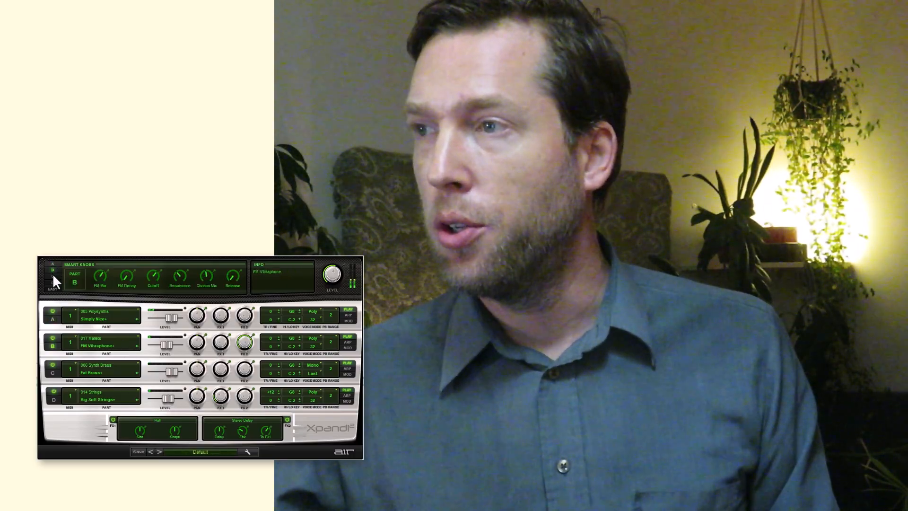
Lower Attack slightly in the Easy Smart Knob set and set part D's level to -1.7 dB.
{"action": "left_click", "coordinate": [53, 276]}
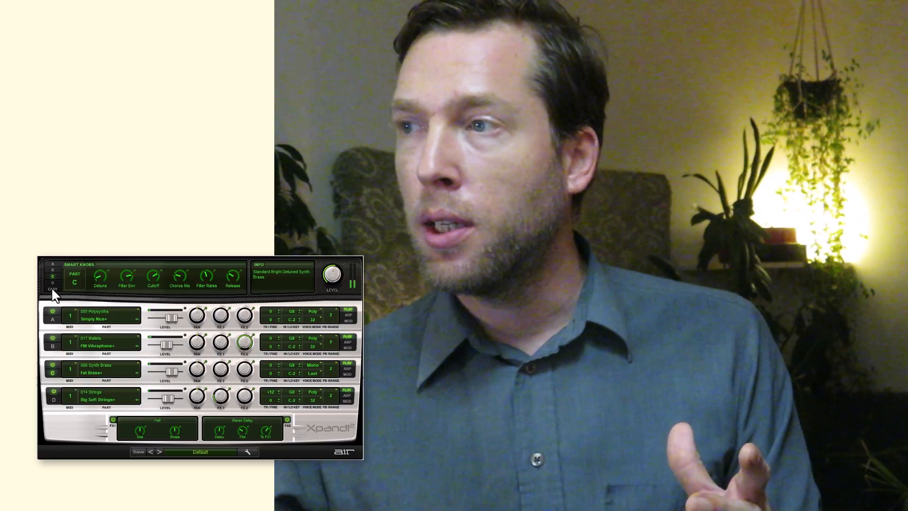
{"action": "left_click", "coordinate": [53, 289]}
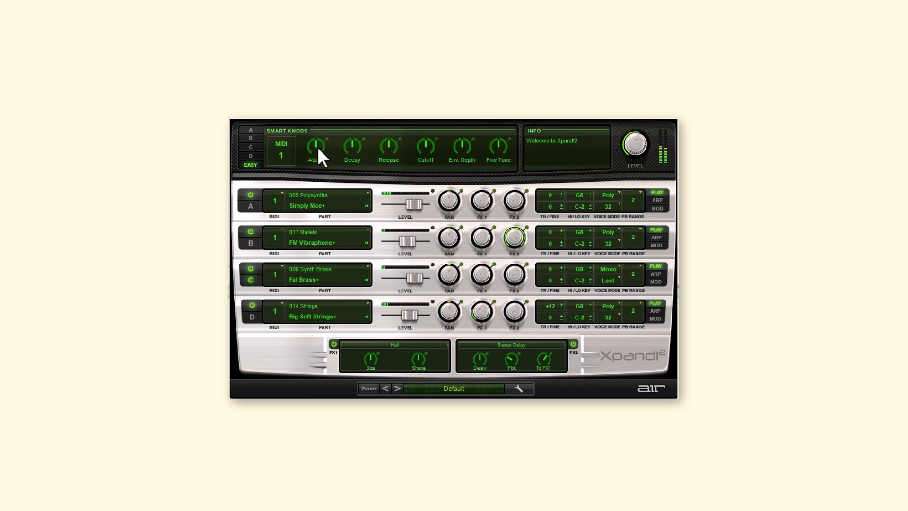
{"action": "mouse_move", "coordinate": [317, 147]}
{"action": "left_mouse_down"}
{"action": "mouse_move", "coordinate": [333, 120]}
{"action": "mouse_move", "coordinate": [306, 174]}
{"action": "mouse_move", "coordinate": [310, 151]}
{"action": "left_mouse_up"}
{"action": "left_click", "coordinate": [410, 313]}
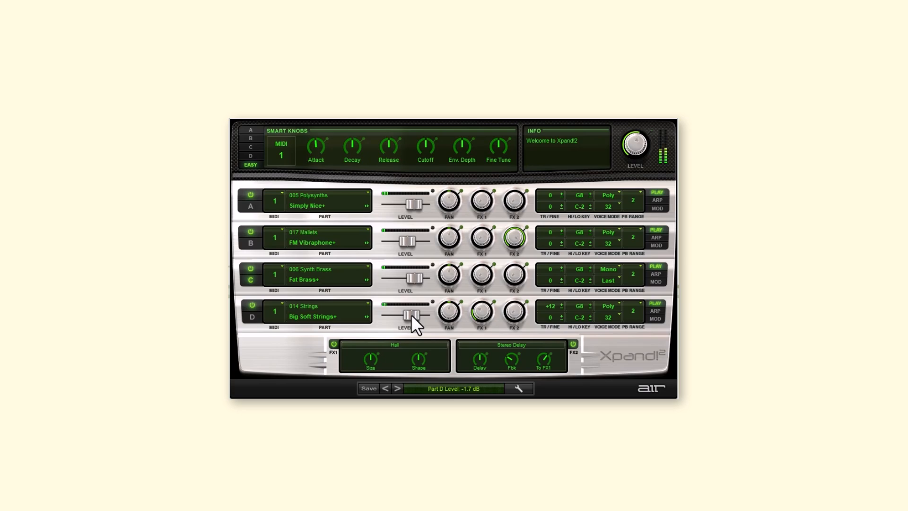